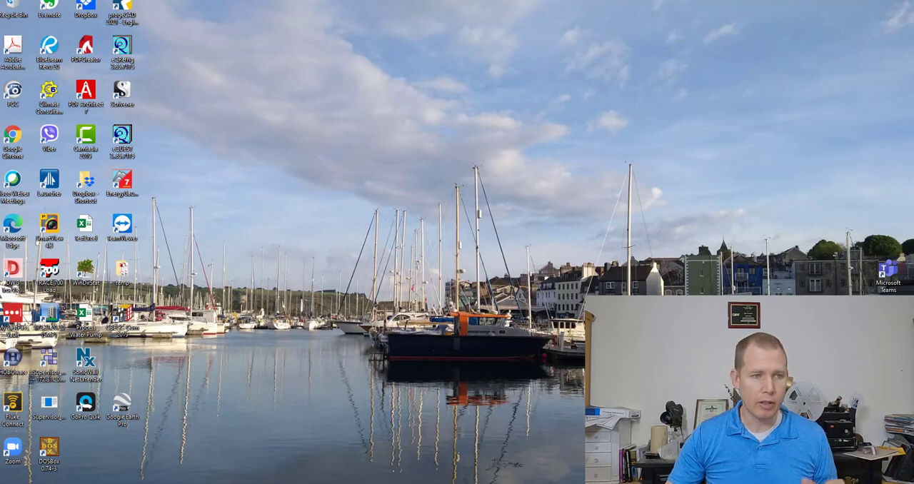
Review the System Checksums report pages for the Module 1, 2, 3, 5 and 6 units
drag(0, 21, 0, 25)
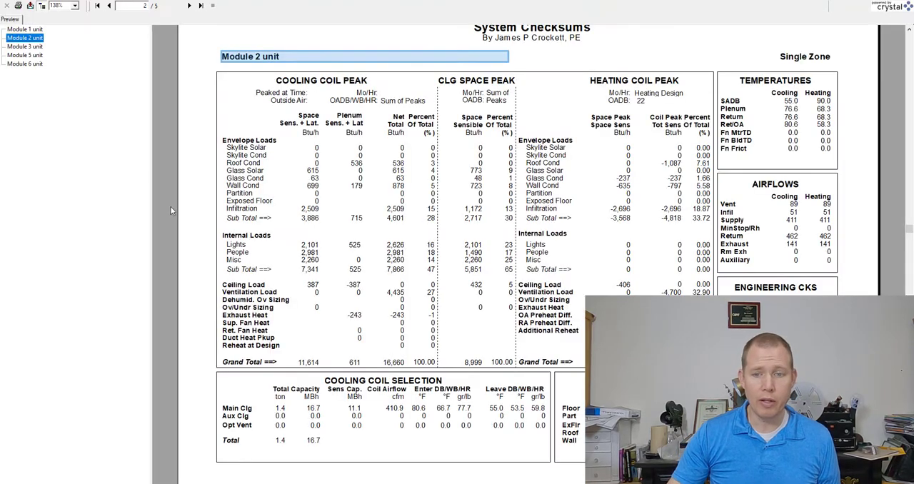
click(24, 30)
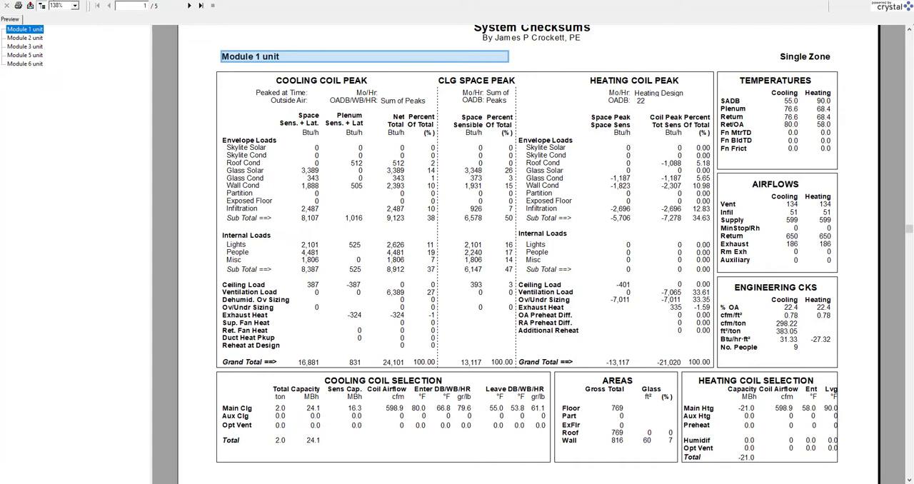
click(29, 38)
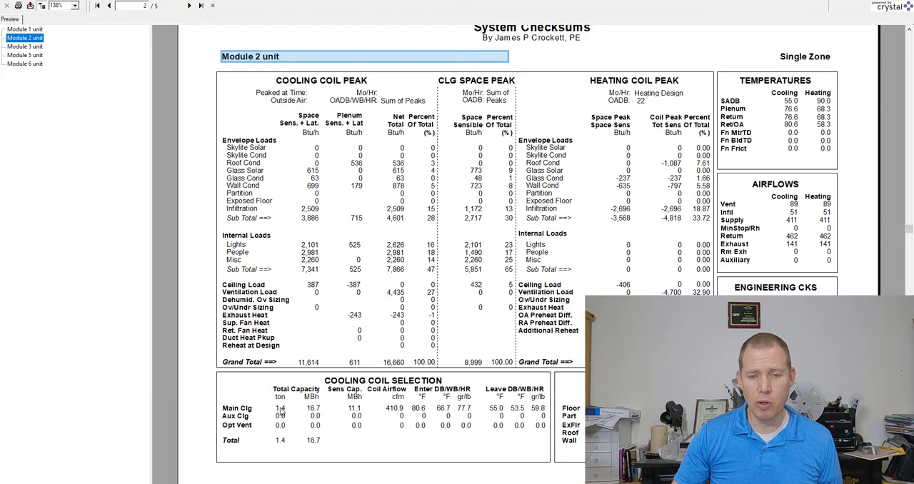
click(33, 47)
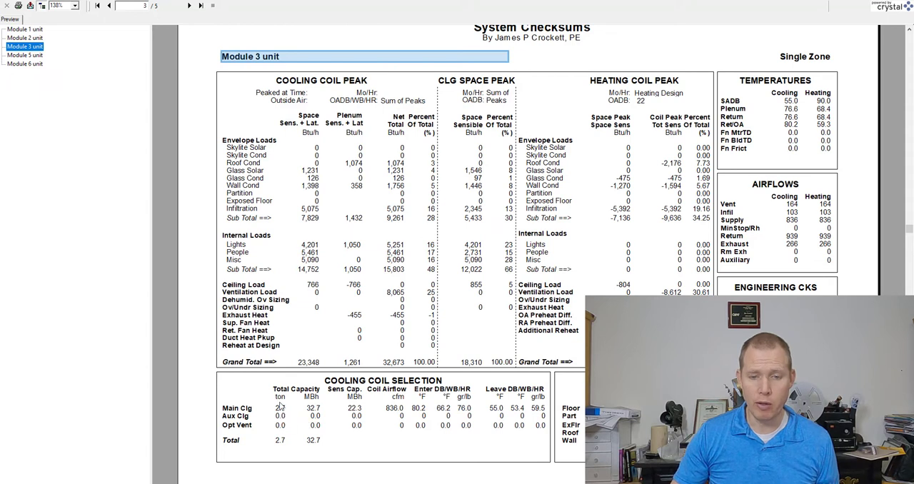
click(34, 56)
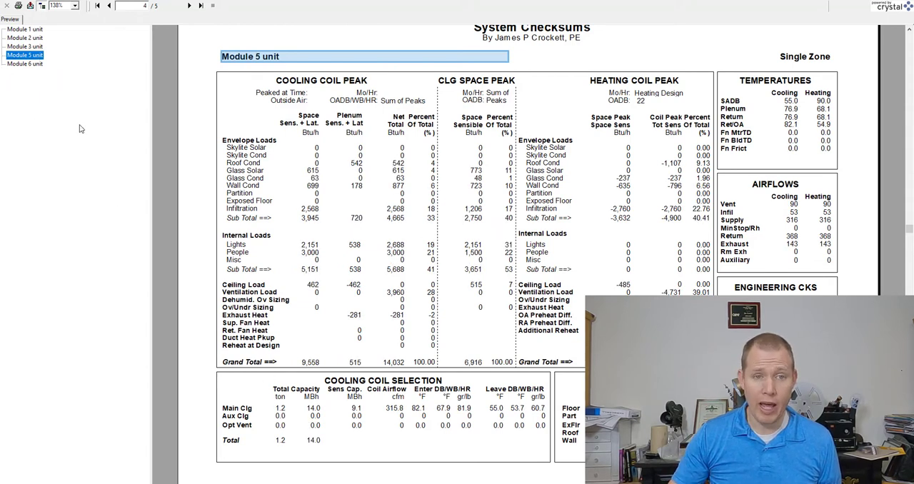
click(36, 65)
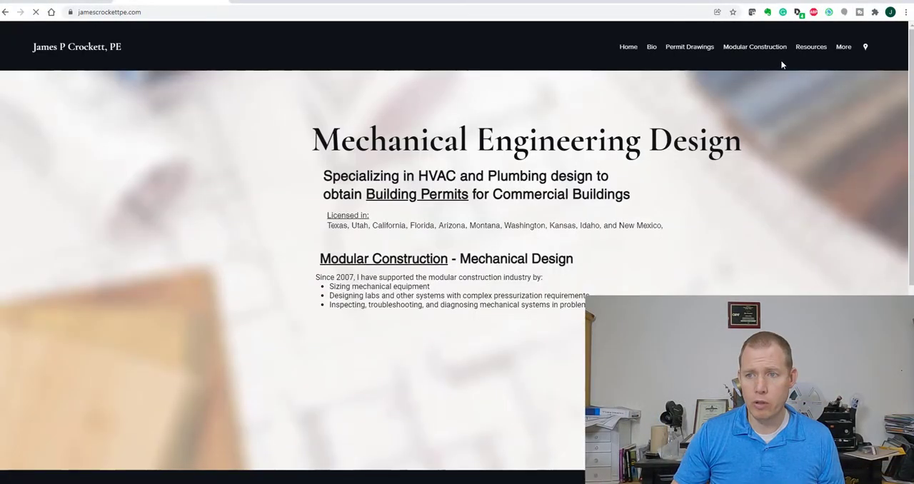
Open the load-based duct size calculator from the engineering website's resources
click(811, 49)
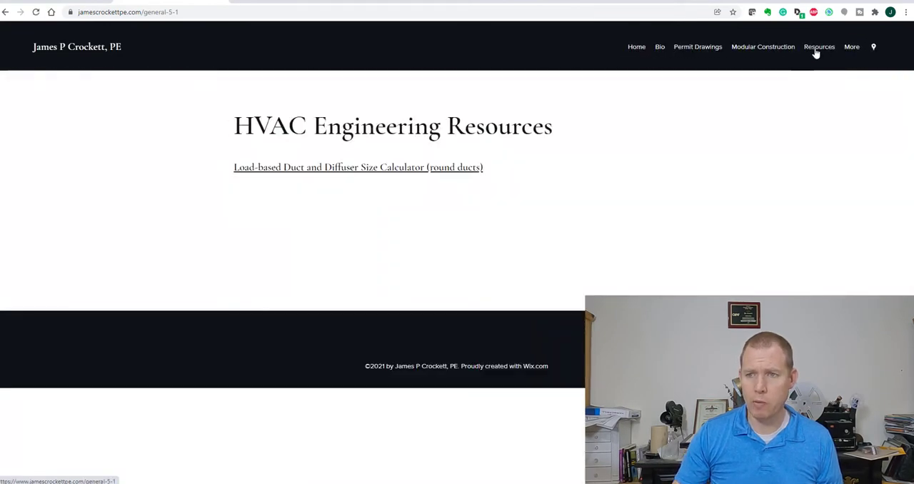
mouse_move(819, 51)
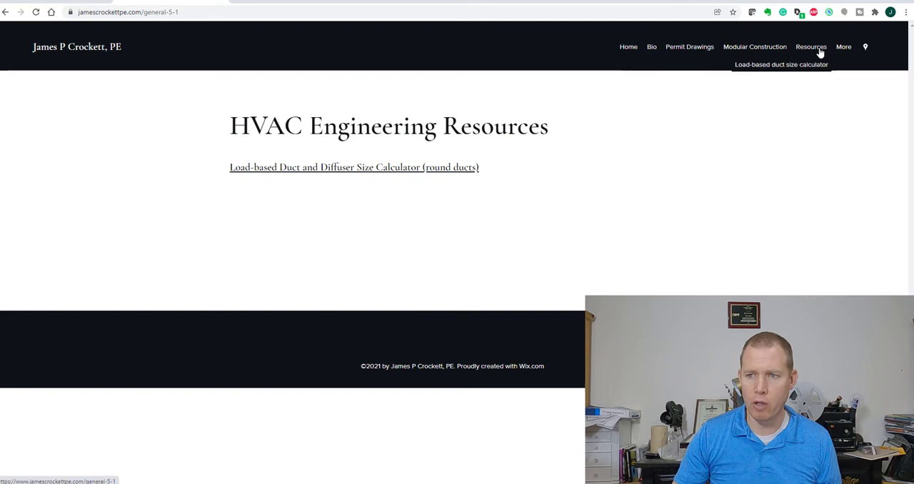
click(790, 68)
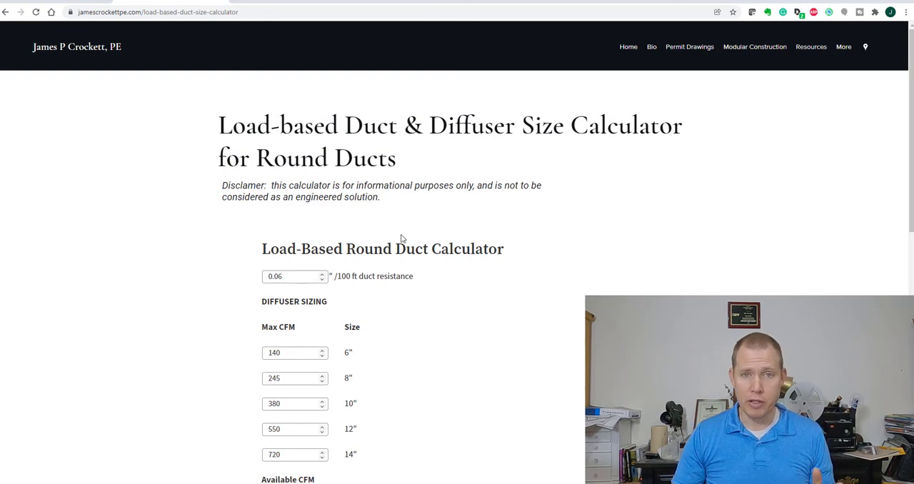
Examine the calculator's duct resistance, maximum CFM per diffuser size, available CFM and room rows
scroll(402, 239, down, 2)
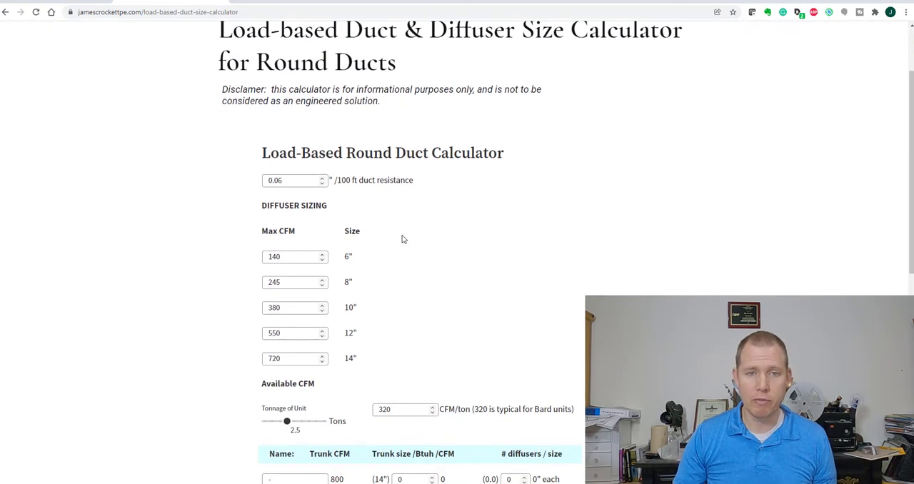
scroll(421, 251, down, 3)
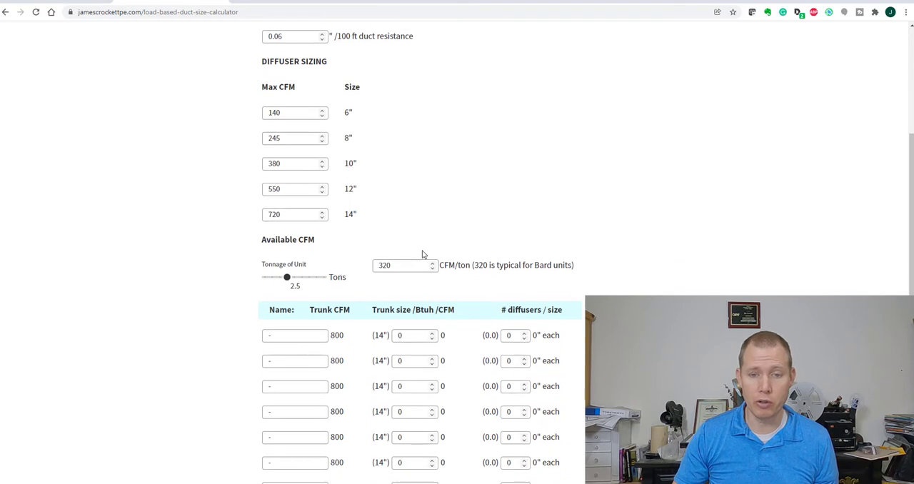
scroll(422, 254, up, 3)
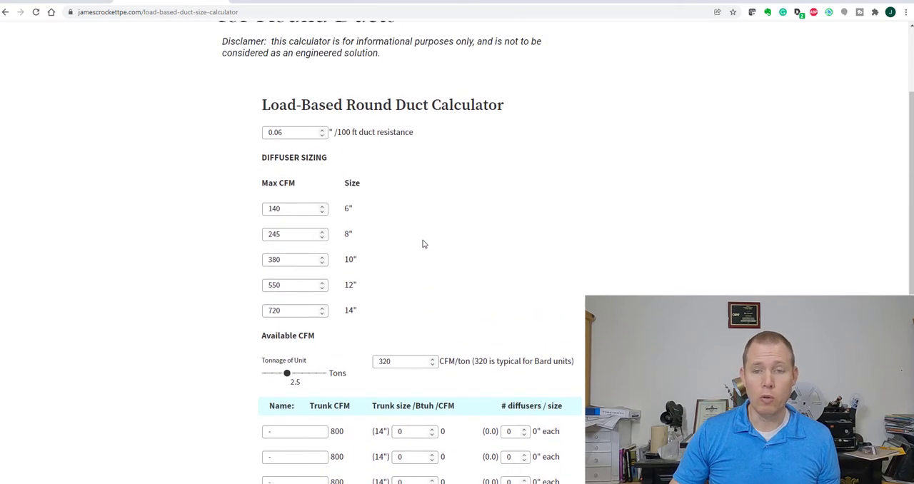
scroll(459, 176, up, 1)
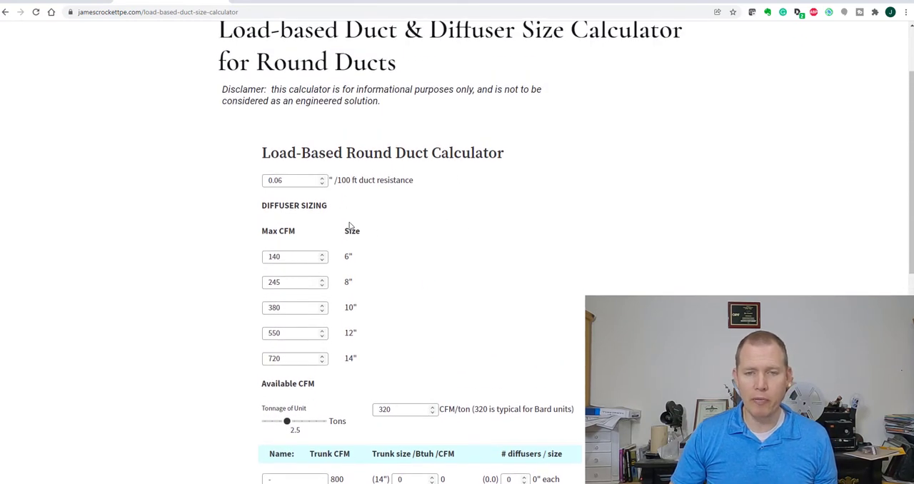
double_click(295, 181)
click(432, 200)
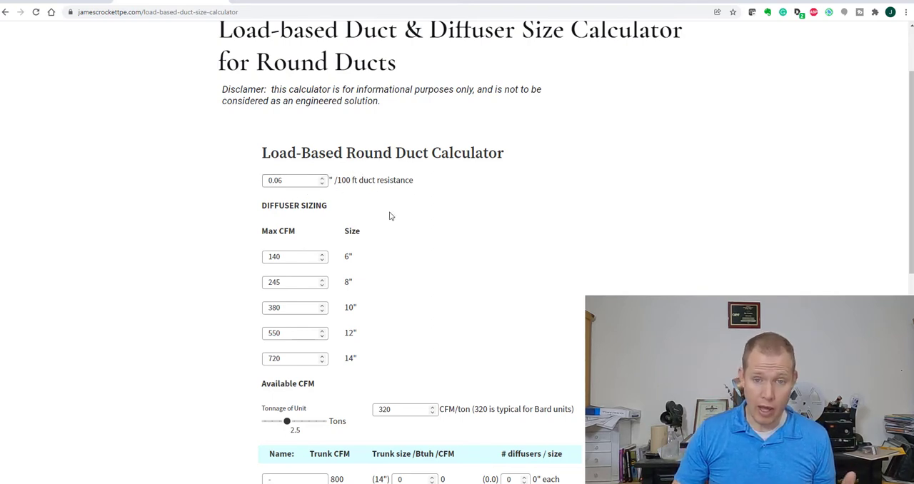
scroll(389, 213, down, 1)
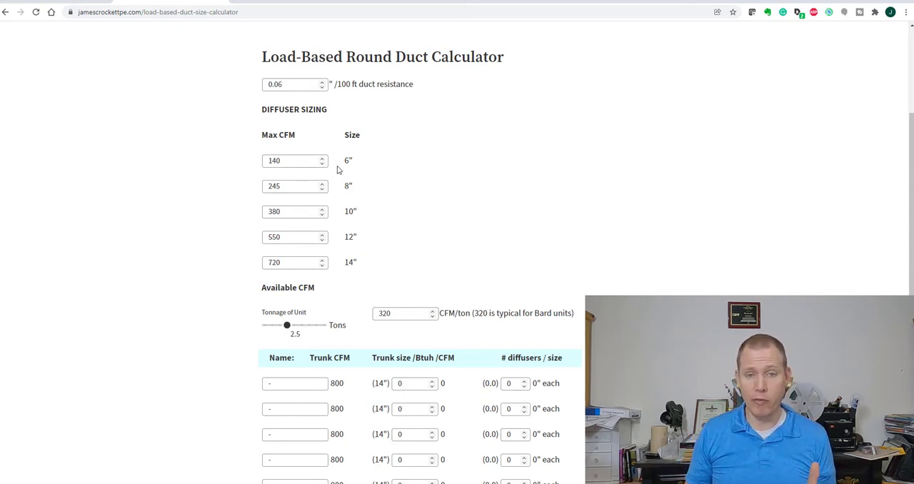
Check the airflow, total pressure and noise data for 24" x 24" modules in the Titus TMS diffuser performance PDF
click(65, 2)
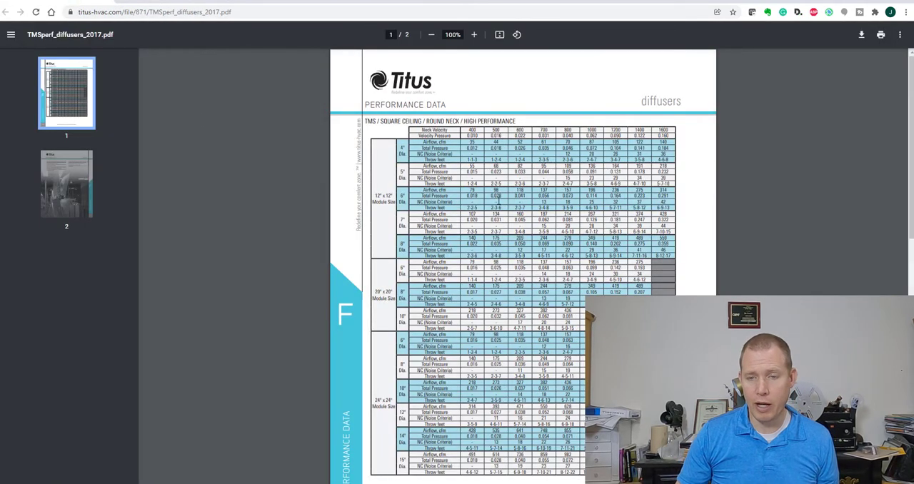
scroll(441, 260, down, 3)
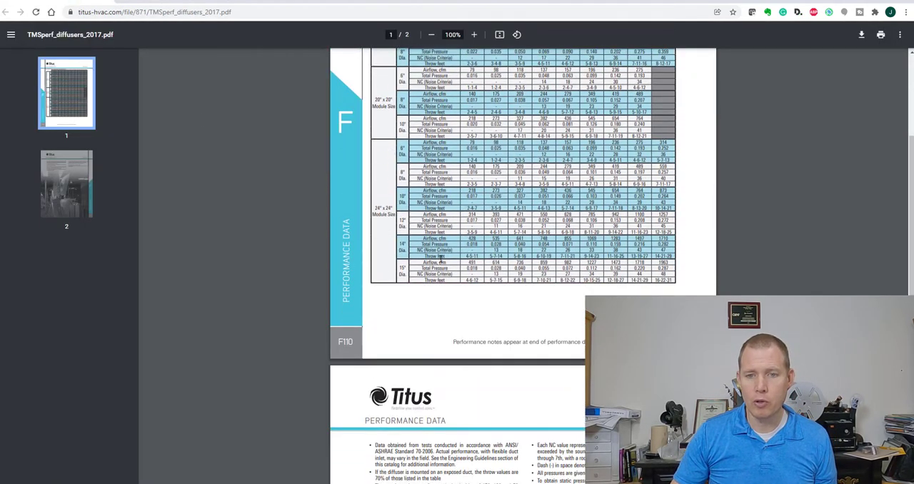
scroll(426, 231, up, 1)
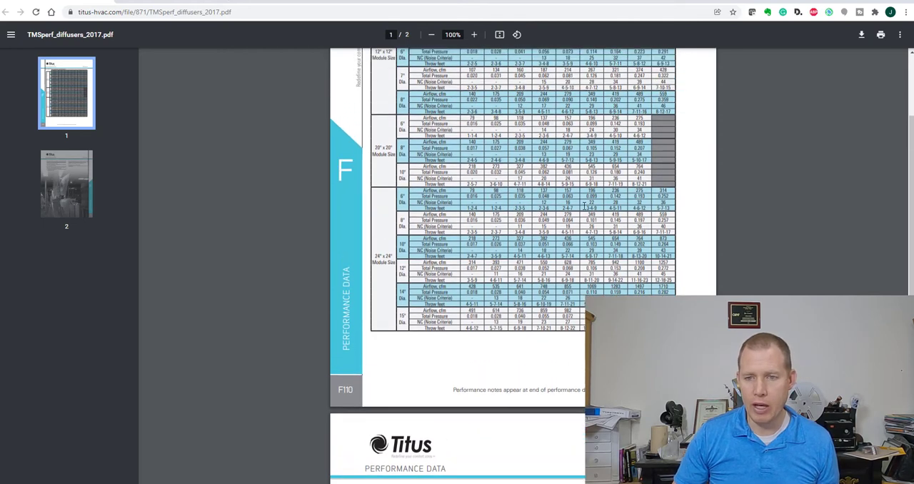
scroll(578, 212, up, 1)
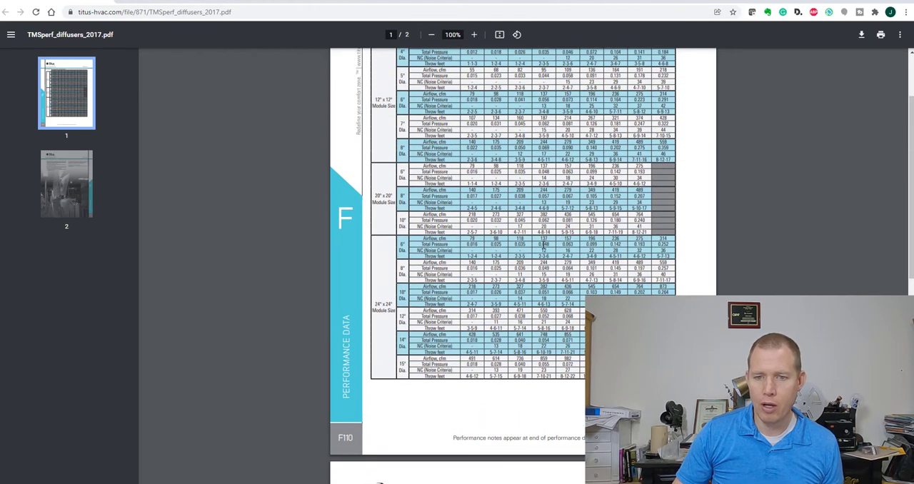
drag(539, 246, 570, 243)
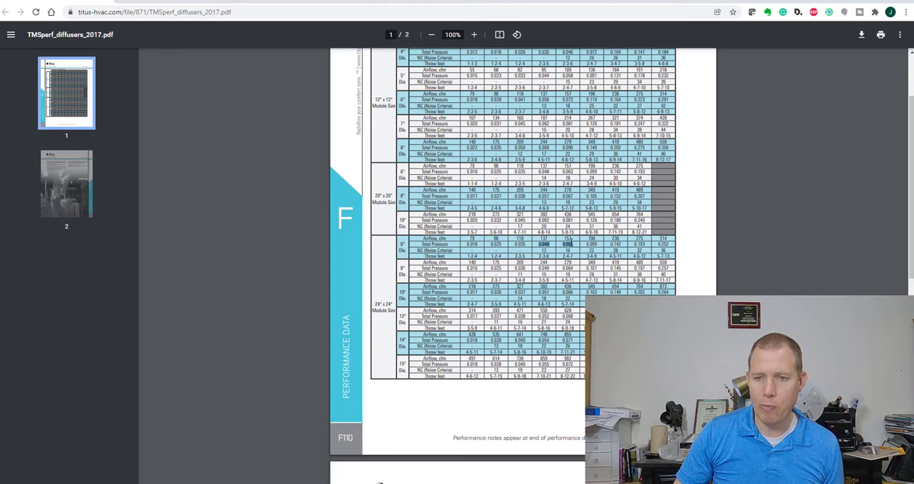
click(573, 244)
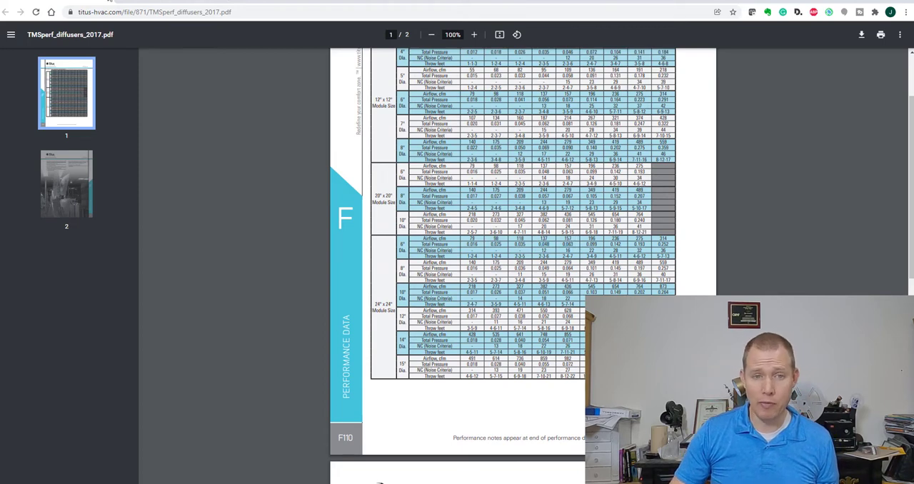
Return to the round duct calculator and set the unit tonnage to 2.5 tons
click(140, 3)
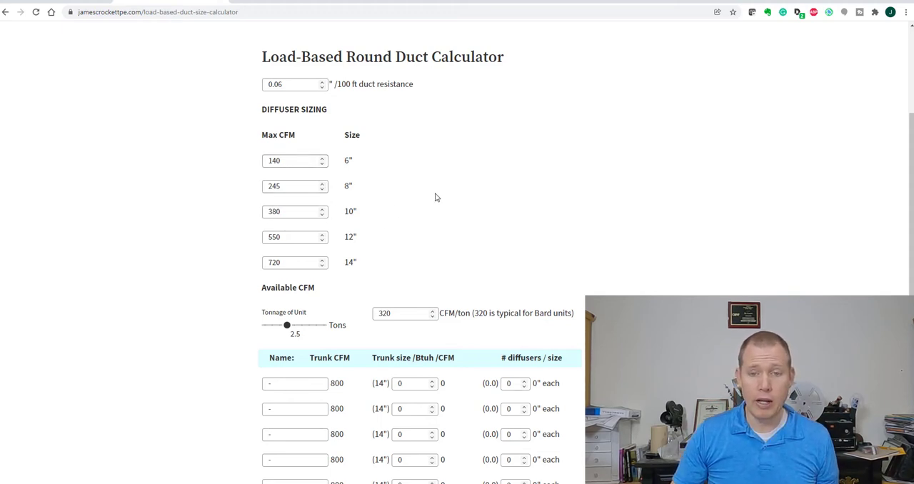
scroll(436, 197, down, 1)
scroll(437, 198, down, 1)
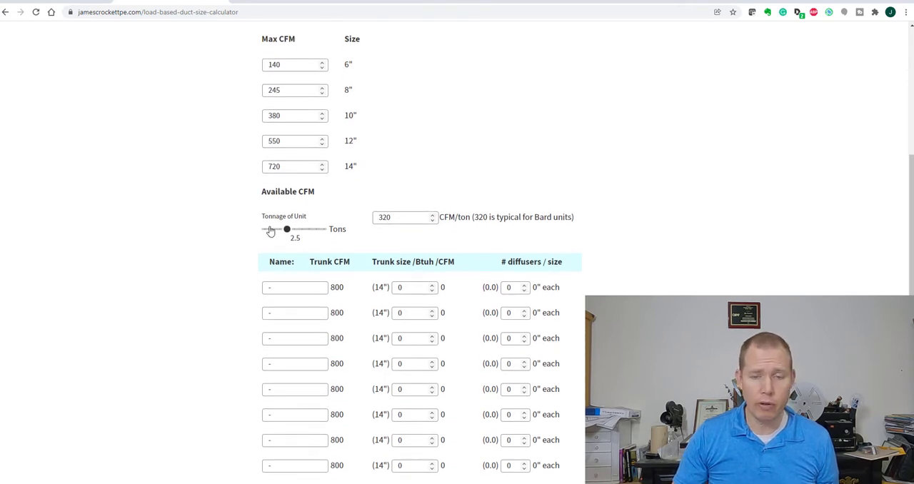
mouse_move(288, 234)
mouse_down()
mouse_move(279, 231)
mouse_move(291, 236)
mouse_up()
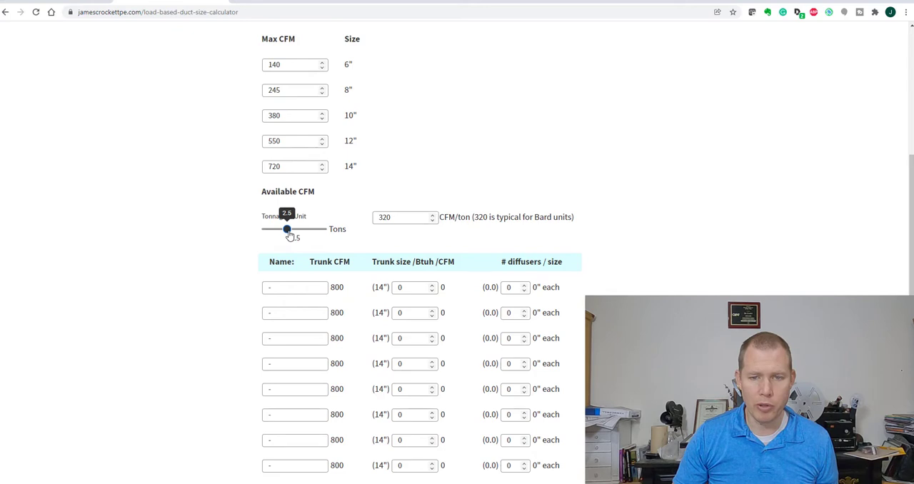
scroll(386, 209, down, 1)
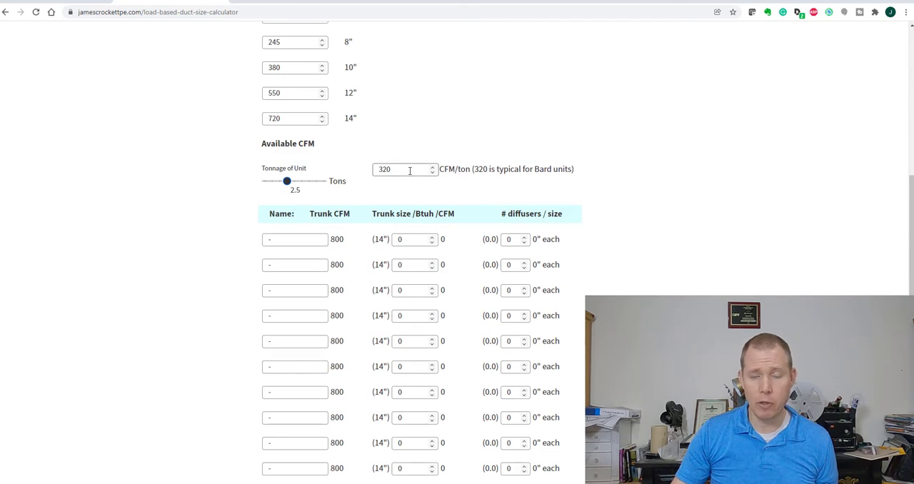
Try an airflow of 400 CFM/ton, restore it to 320 CFM/ton, and keep the unit at 2.5 tons
drag(396, 168, 351, 174)
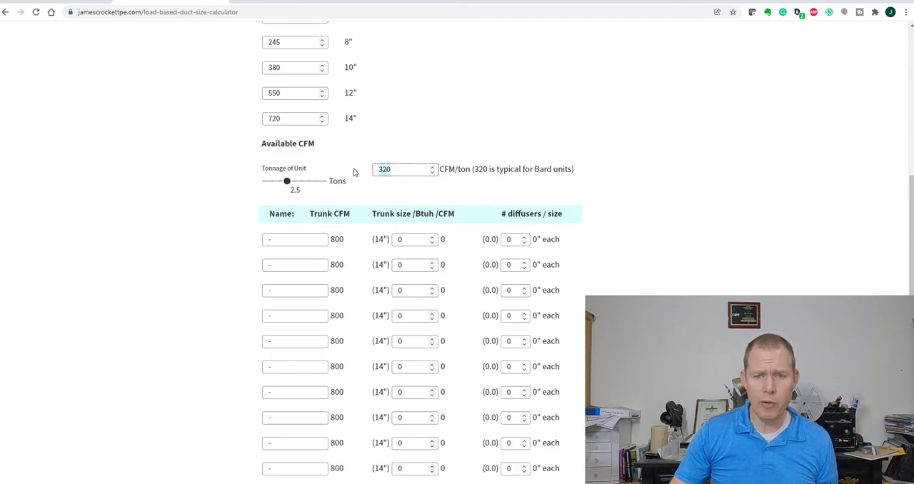
text(400)
key(Tab)
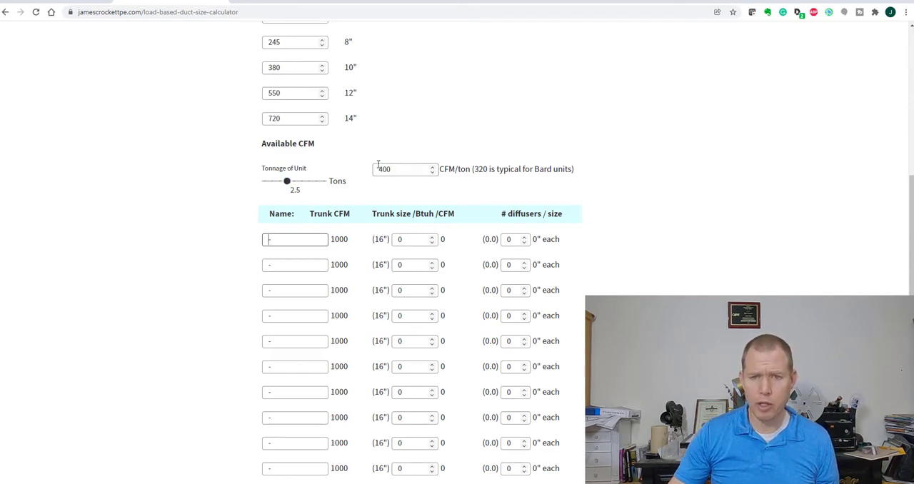
click(395, 172)
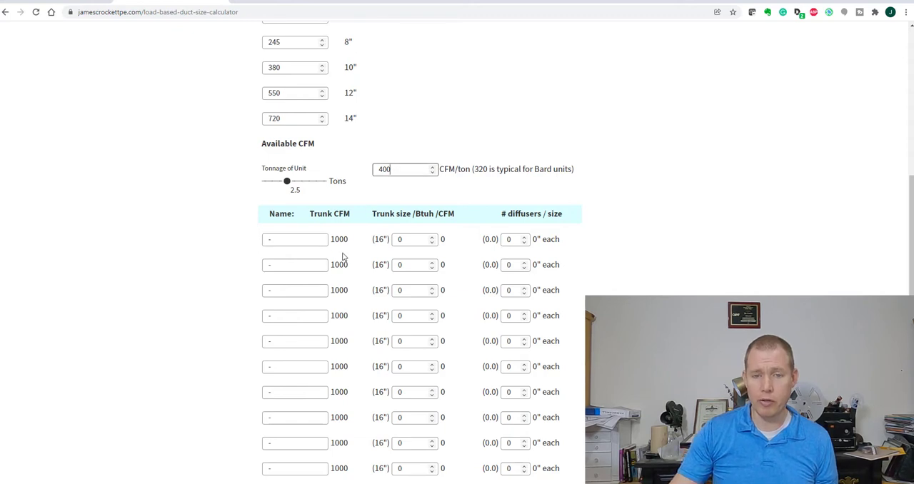
drag(397, 169, 345, 170)
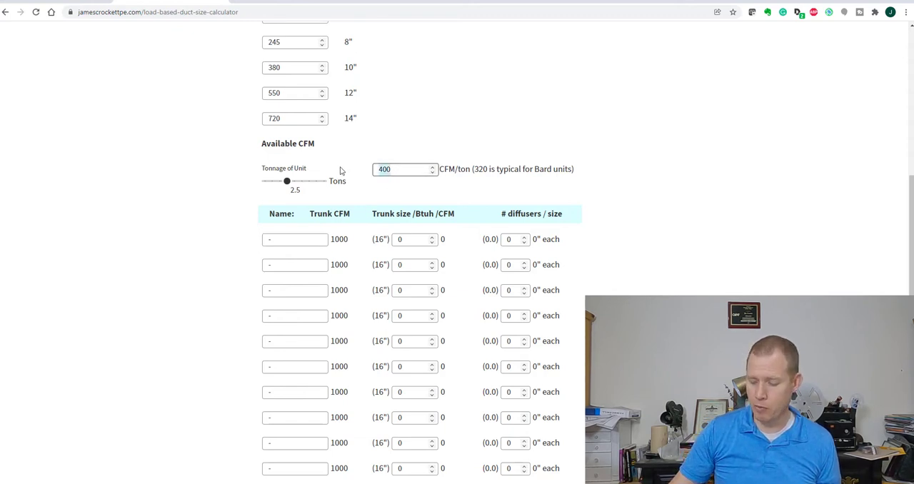
text(320)
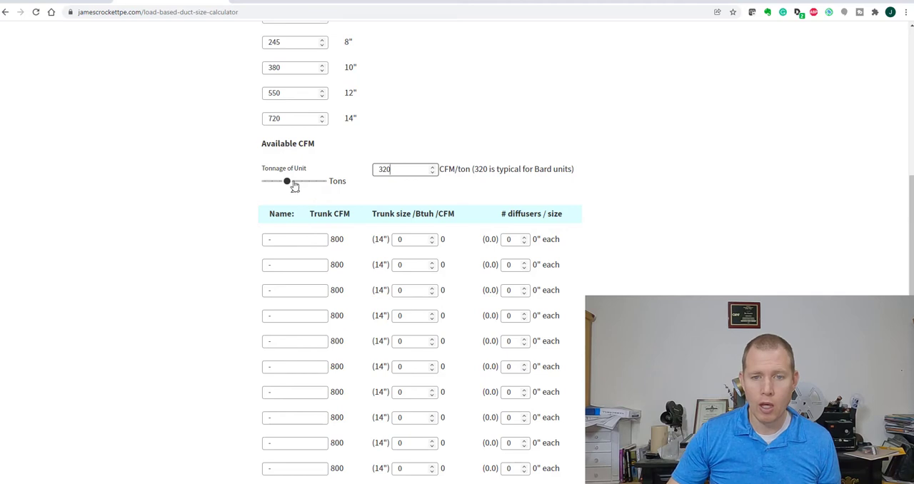
click(287, 182)
mouse_move(289, 185)
mouse_down()
mouse_move(321, 184)
mouse_move(289, 187)
mouse_up()
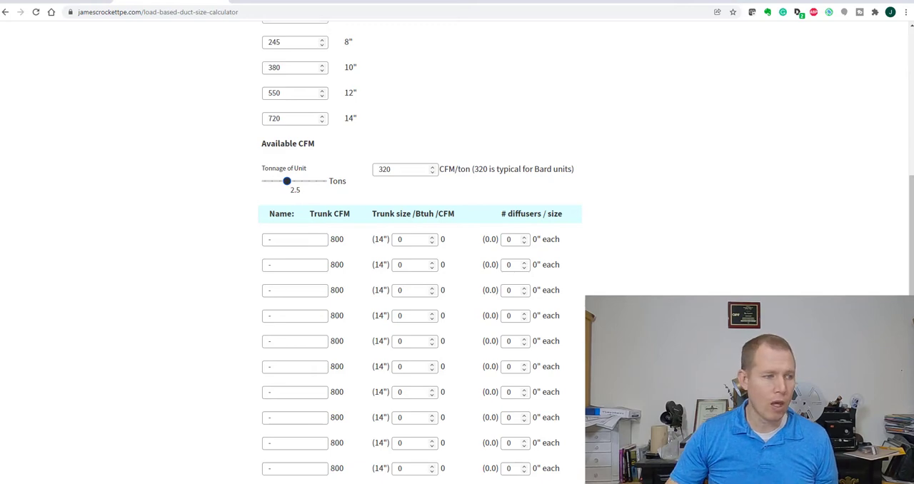
Consult the Office Layout floor plan image and name the calculator's first room row "Small conference"
drag(749, 36, 829, 19)
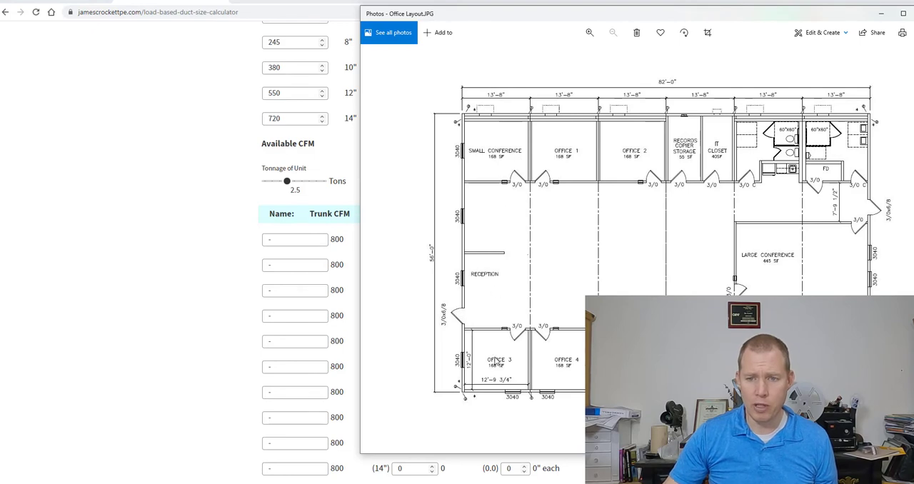
drag(741, 16, 0, 64)
click(289, 239)
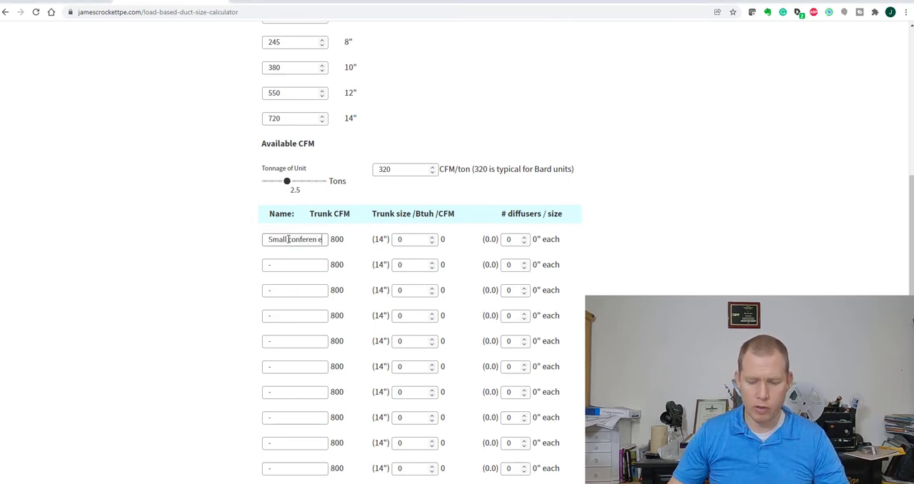
text(Small conference)
Name the second room row "Reception" and the third room row "Office 3"
click(282, 263)
text(FRe)
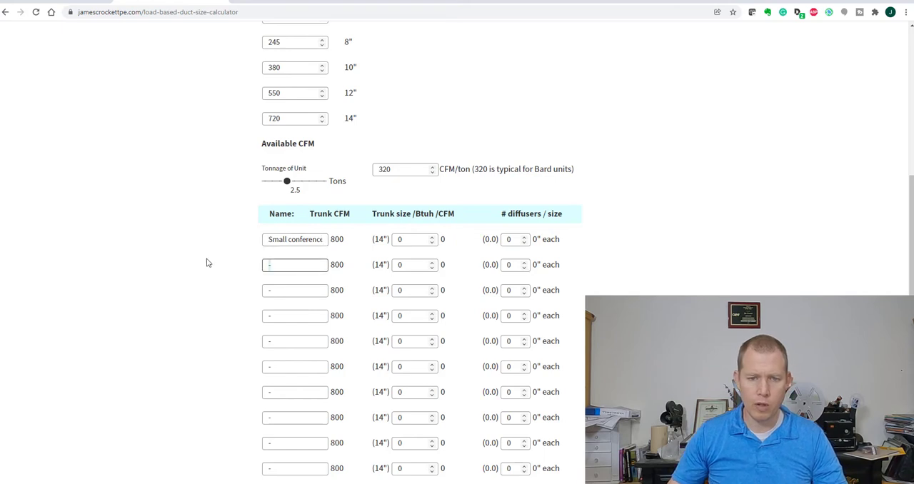
key(BackSpace)
key(BackSpace)
key(BackSpace)
key(BackSpace)
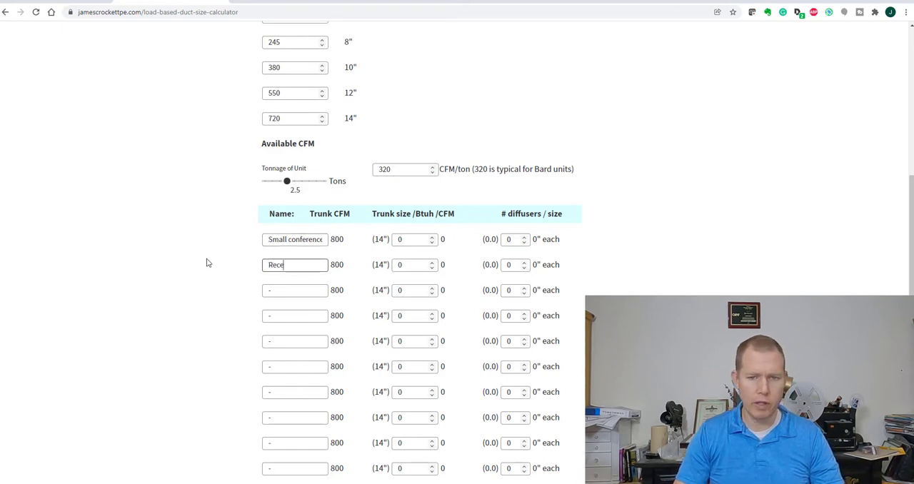
text(Reception)
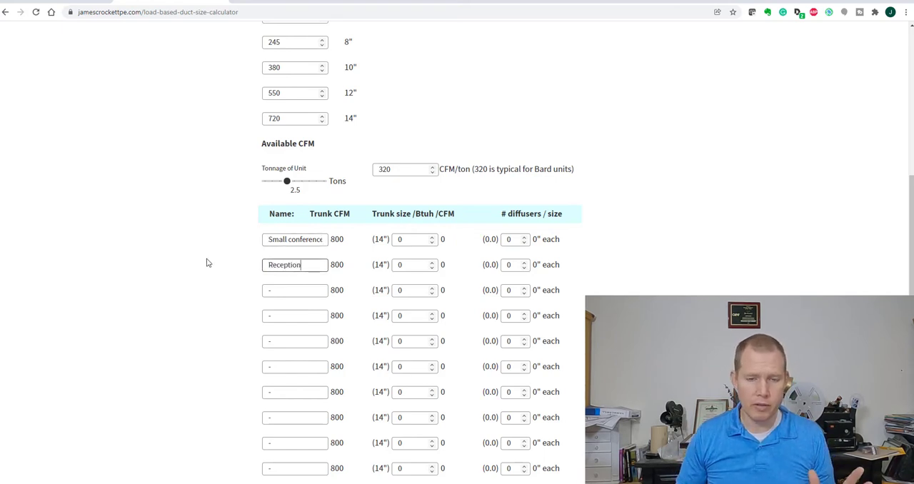
click(277, 290)
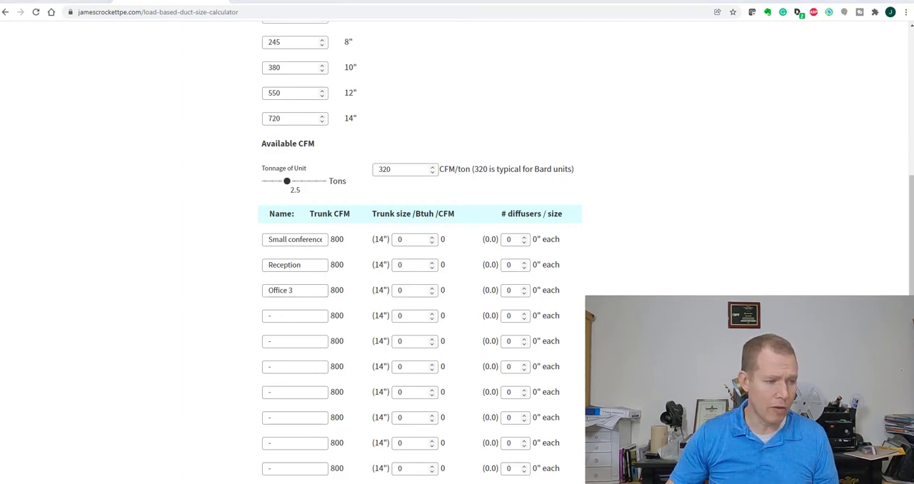
Consult the Peak Cooling Loads report and place a narrowed duct calculator window beside it so the space sensible loads stay readable
key(alt+Tab)
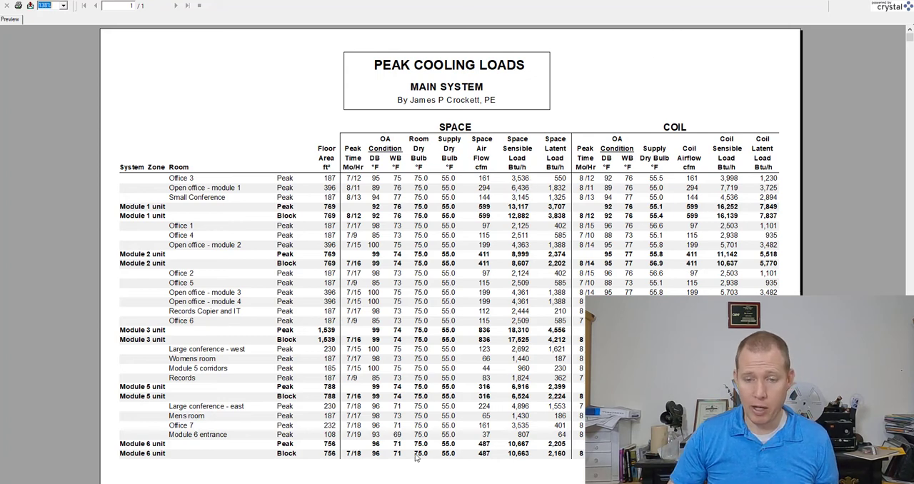
key(alt+Tab)
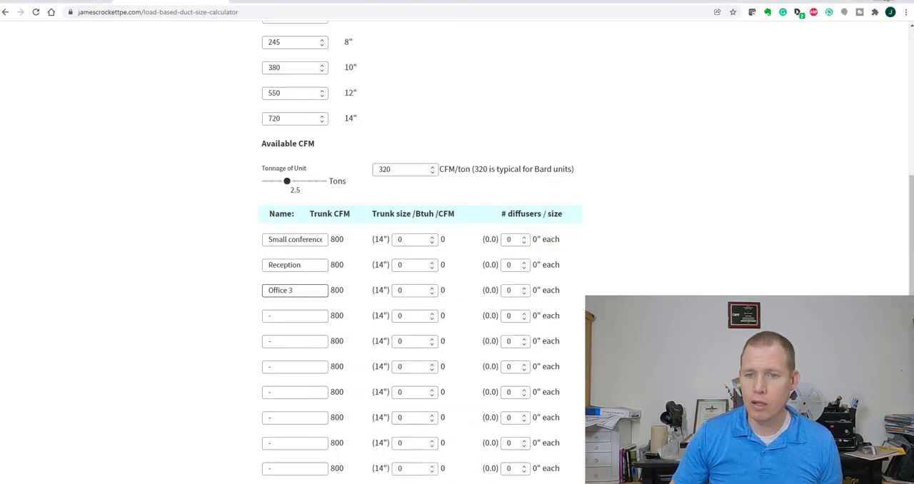
drag(479, 1, 560, 28)
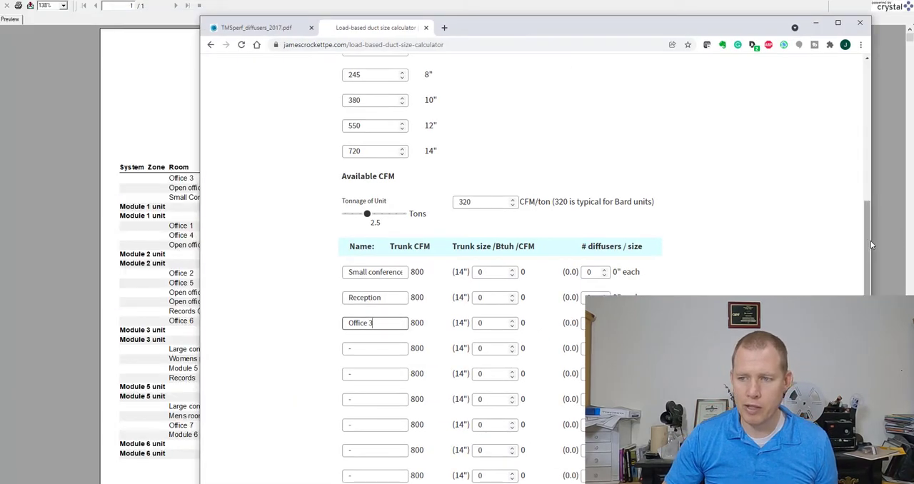
drag(872, 245, 552, 244)
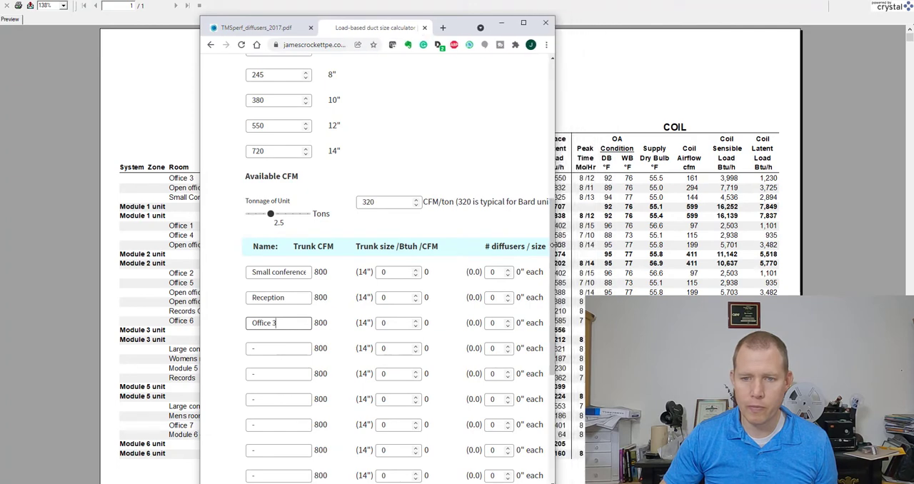
drag(455, 29, 801, 8)
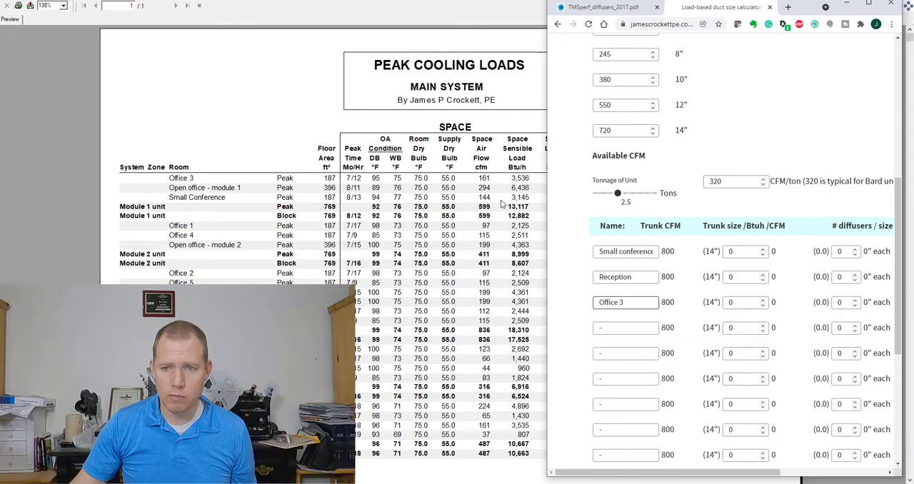
Enter sensible loads of 3145 Btuh for Small conference, 6436 for Reception and 3536 for Office 3, and restore the calculator to full screen
click(754, 252)
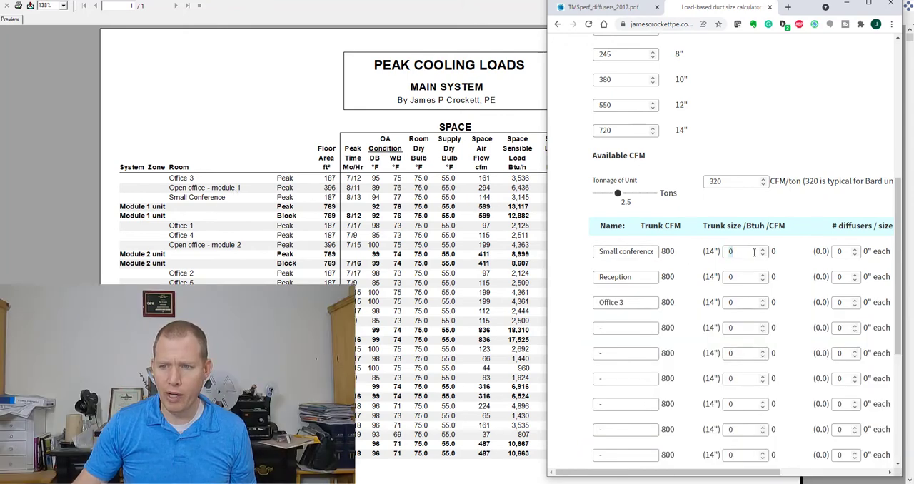
text(3145)
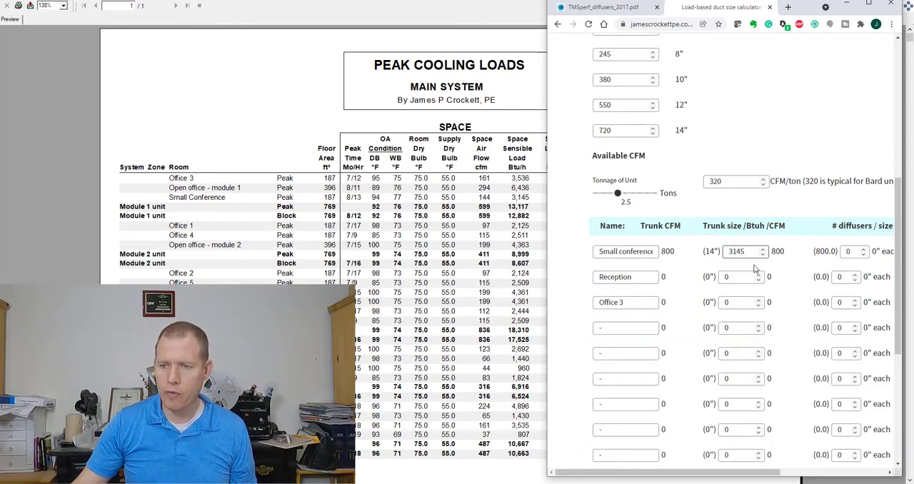
click(748, 276)
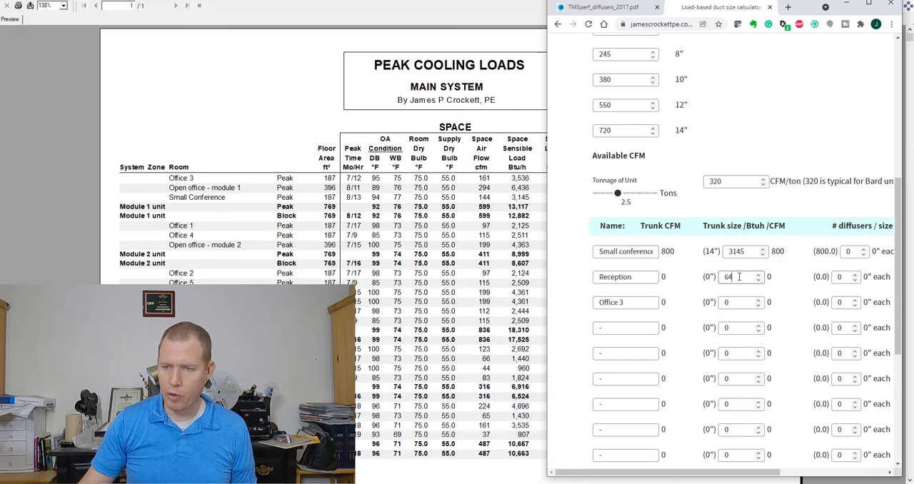
click(739, 302)
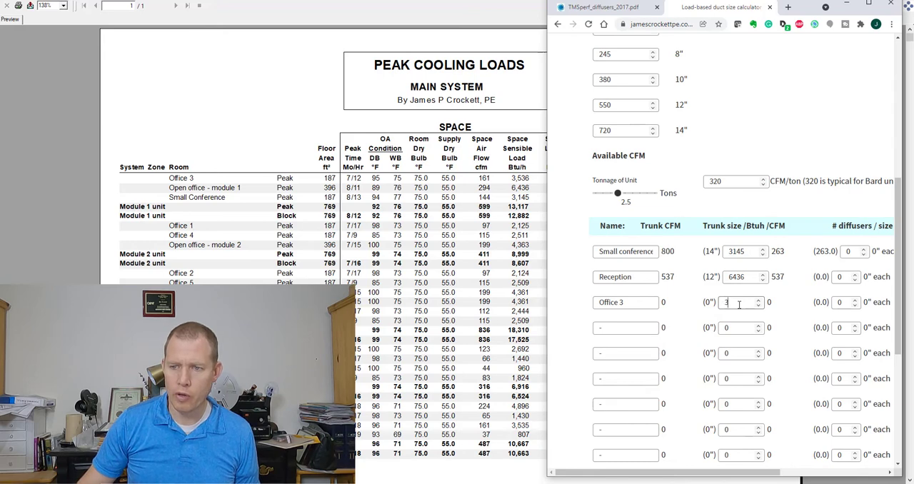
text(3536)
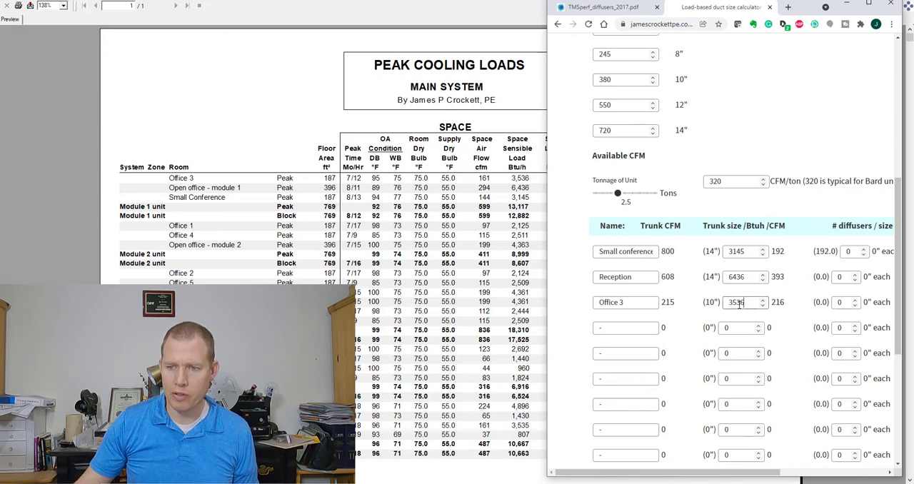
click(869, 5)
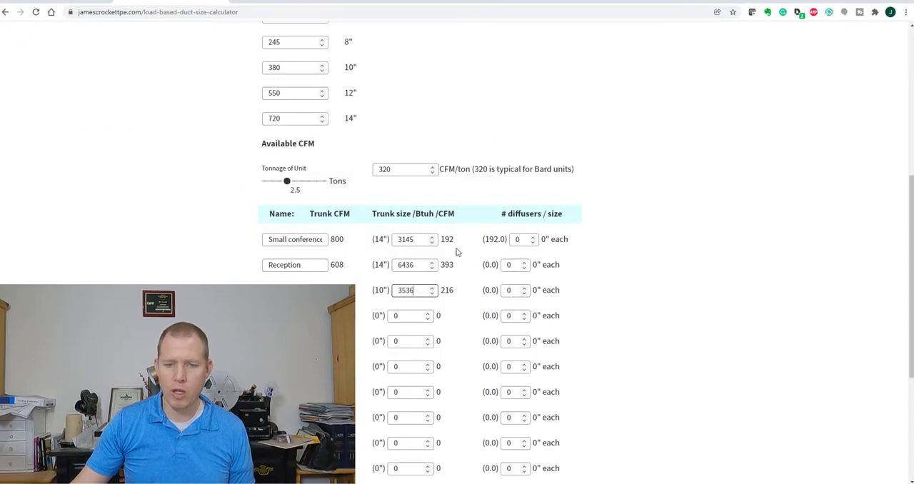
Set the diffuser counts to 1 for Small conference, 2 for Reception and 1 for Office 3, comparing one and two for Reception
key(Tab)
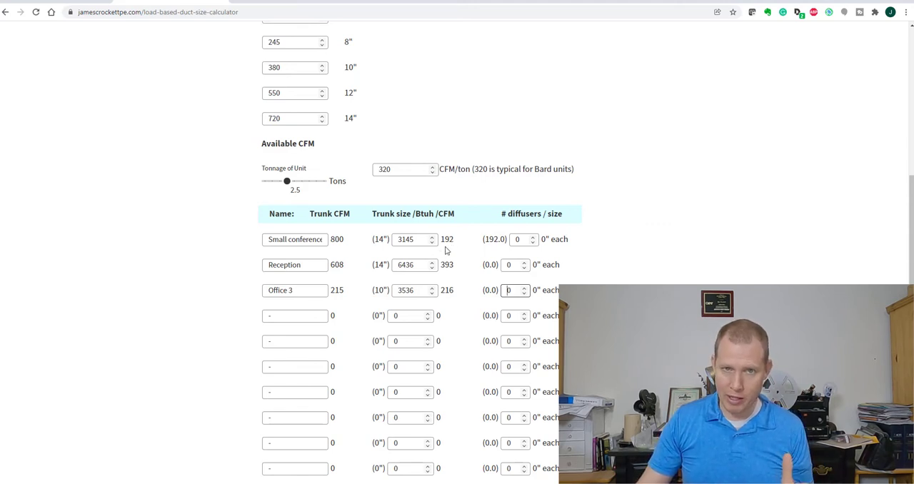
click(534, 238)
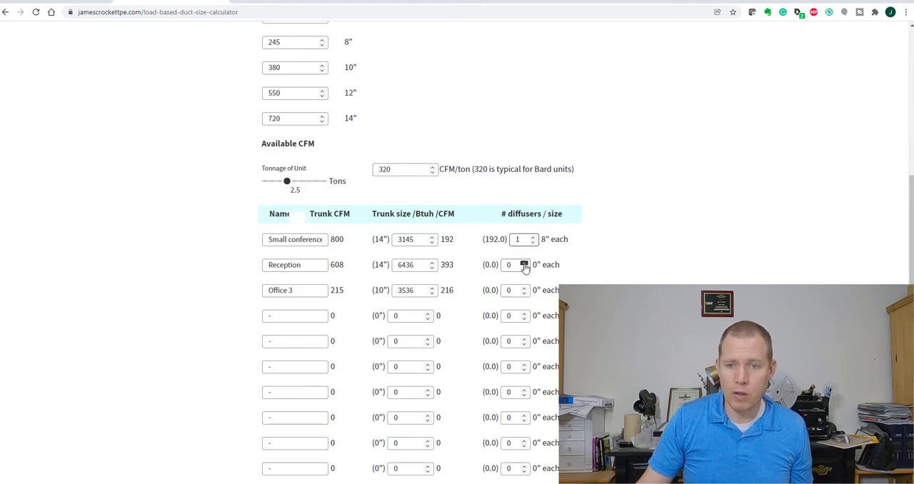
click(524, 262)
click(524, 289)
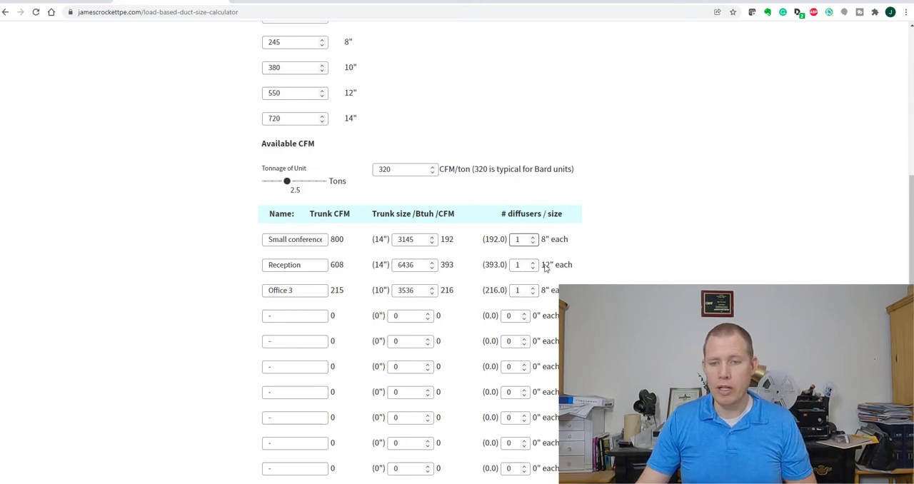
click(533, 262)
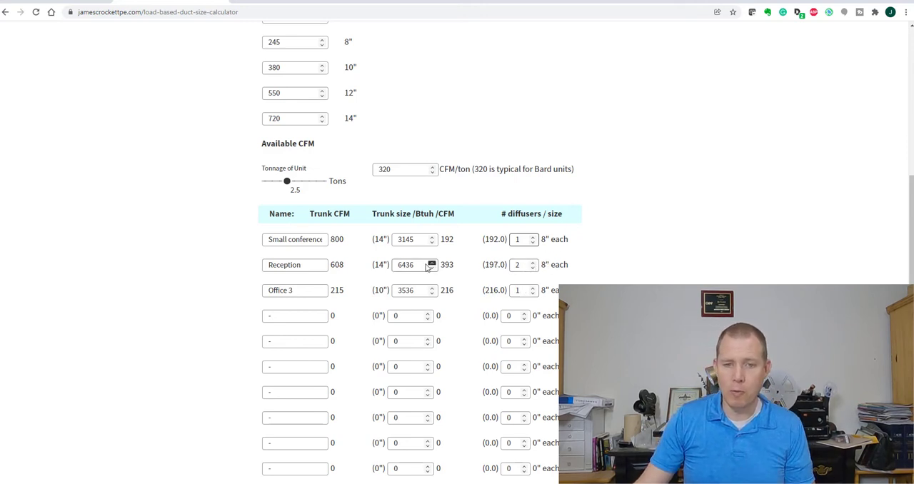
click(533, 267)
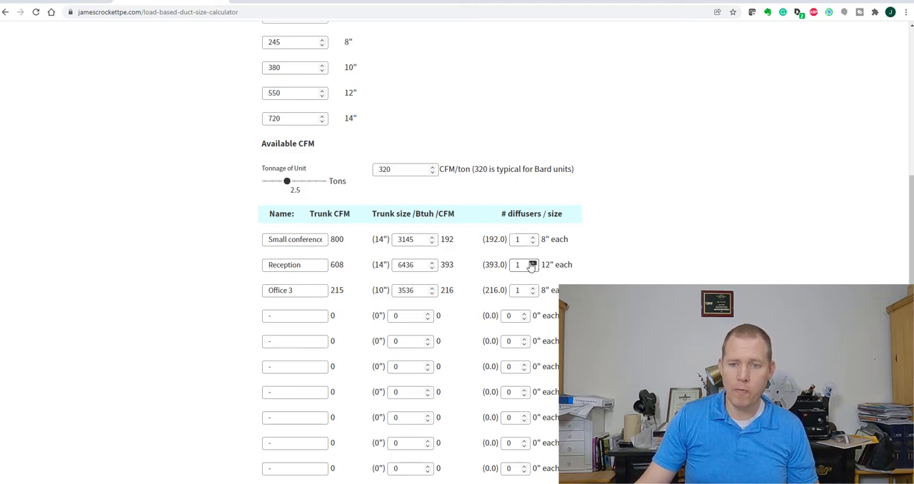
click(533, 262)
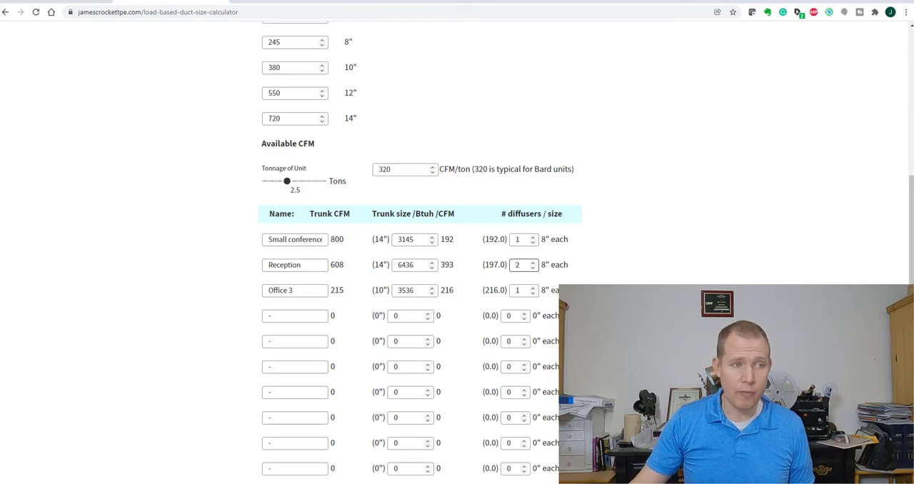
Examine the Office Layout floor plan for the positions of Small Conference, Reception and Office 3, and return to the calculator
drag(1, 75, 595, 34)
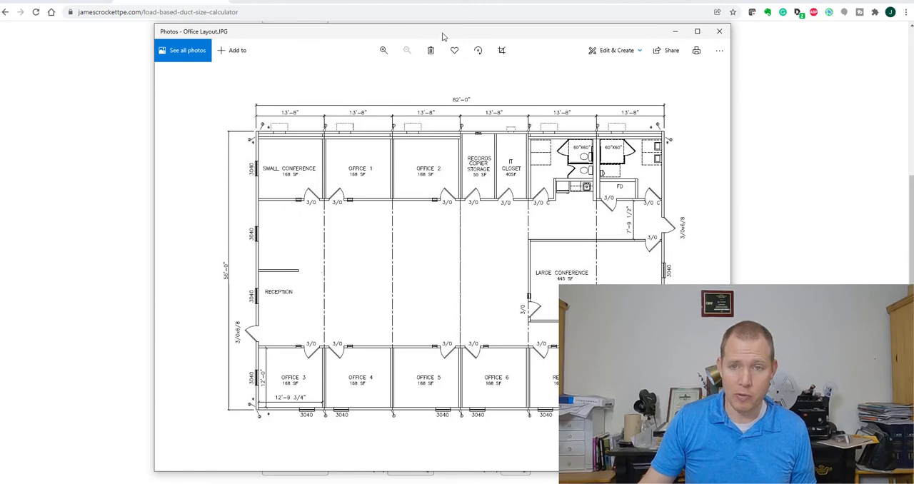
drag(450, 32, 0, 43)
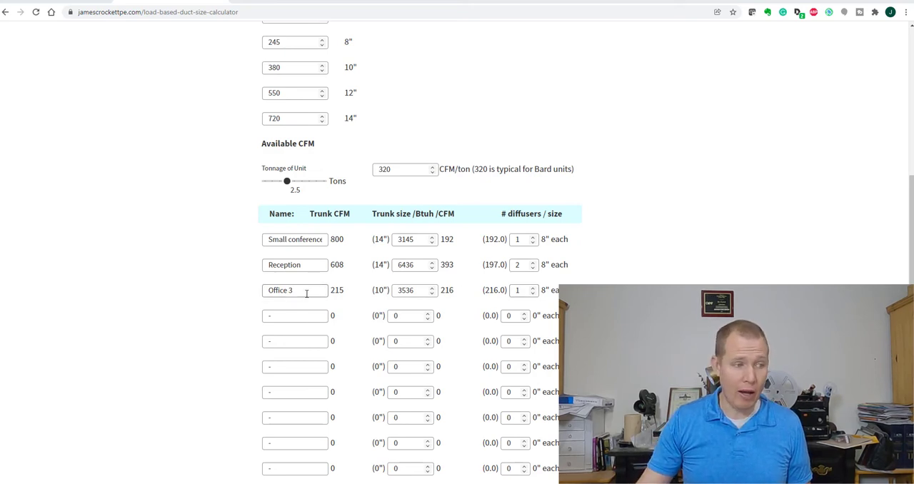
drag(0, 39, 569, 16)
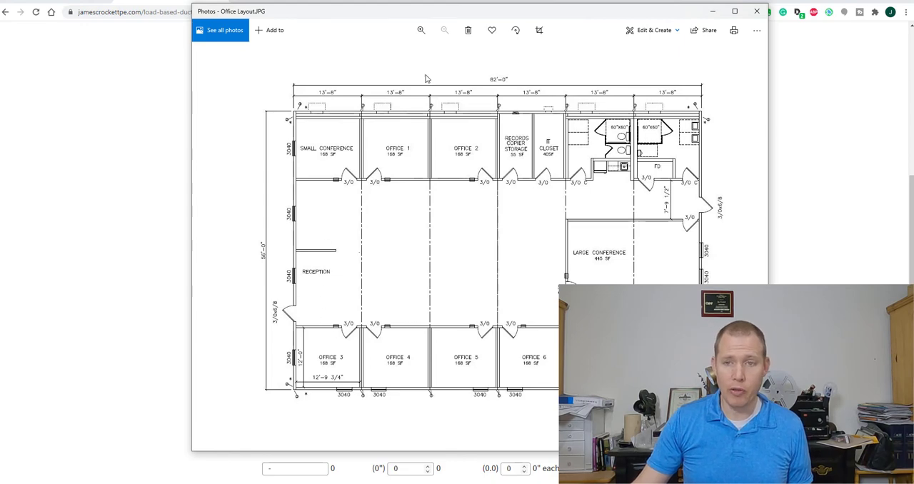
drag(531, 14, 0, 18)
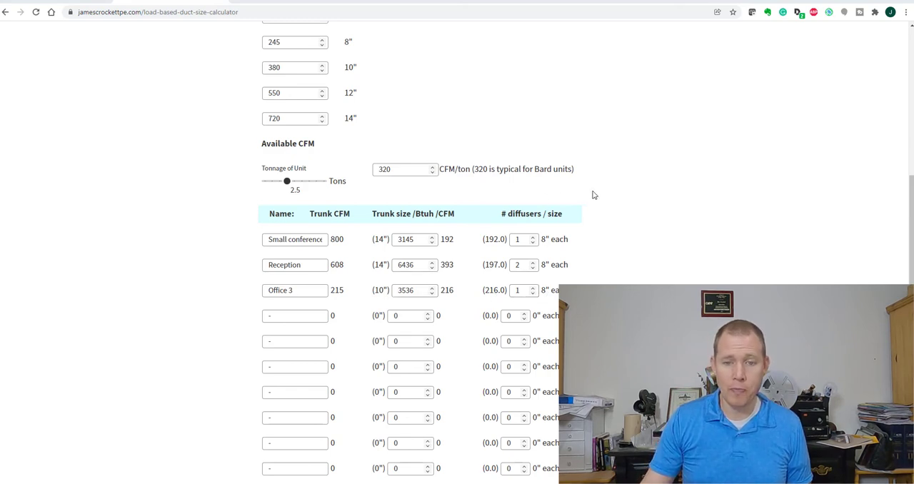
scroll(594, 209, down, 1)
scroll(594, 212, up, 2)
scroll(593, 216, up, 1)
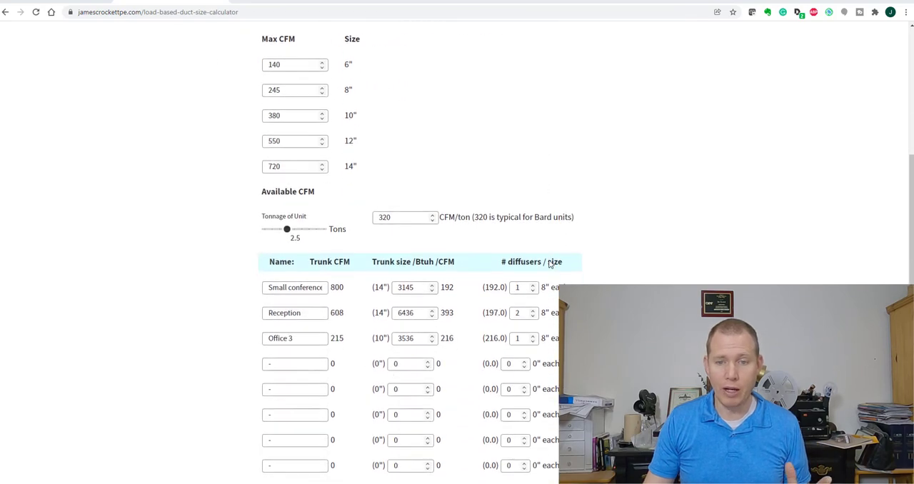
scroll(551, 265, down, 4)
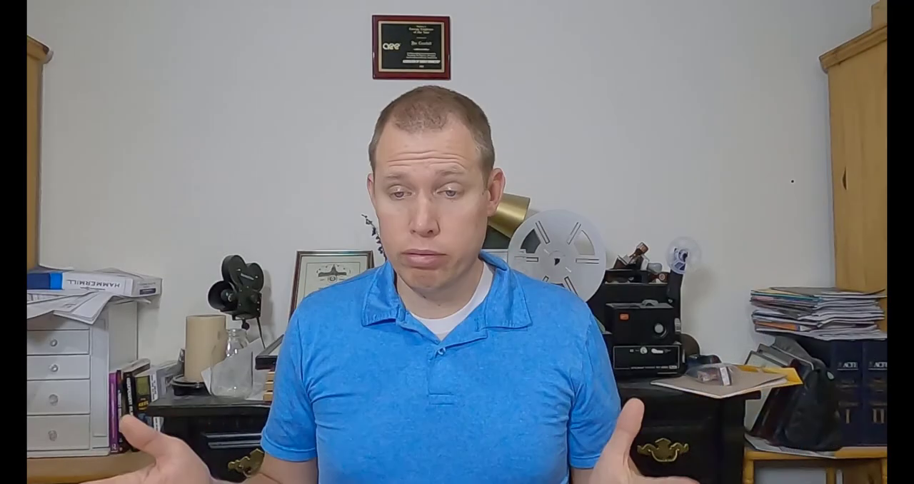